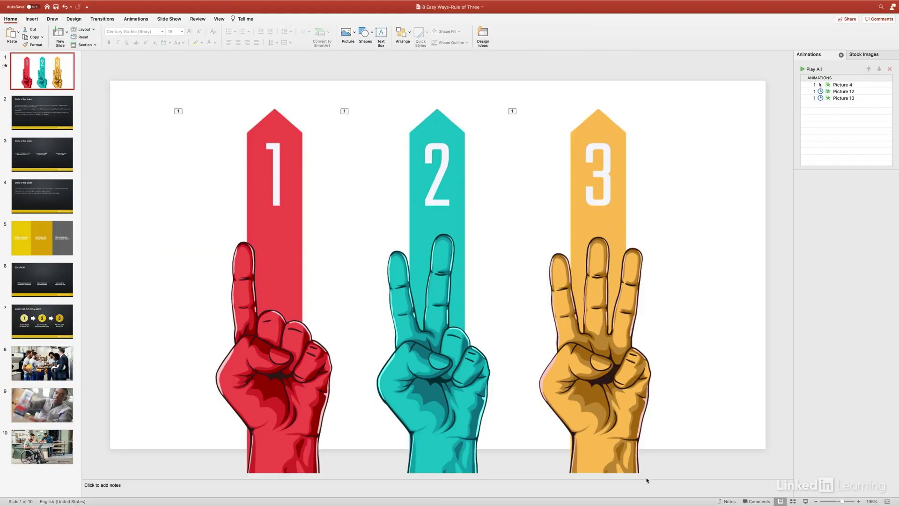
Step: Look at the State of the Union slide, then go to slide 3 with its three headphone statements
click(35, 113)
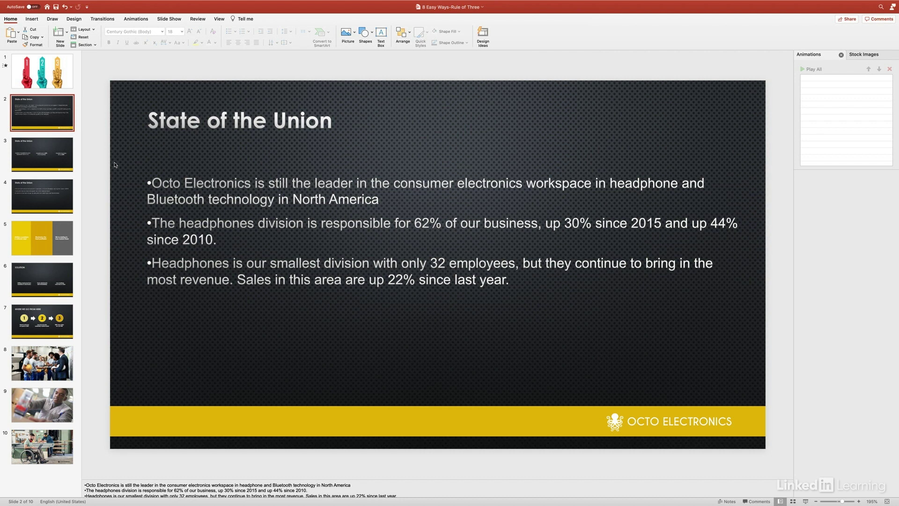
click(46, 158)
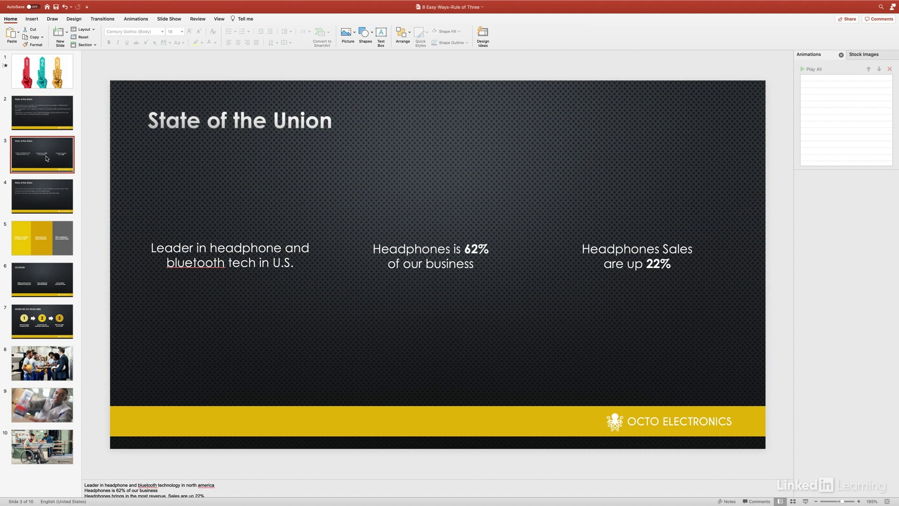
Step: Draw a gray rectangle over the first statement, copy it over the other two, and group them
key(super+z)
click(365, 33)
click(400, 55)
drag(133, 218, 343, 290)
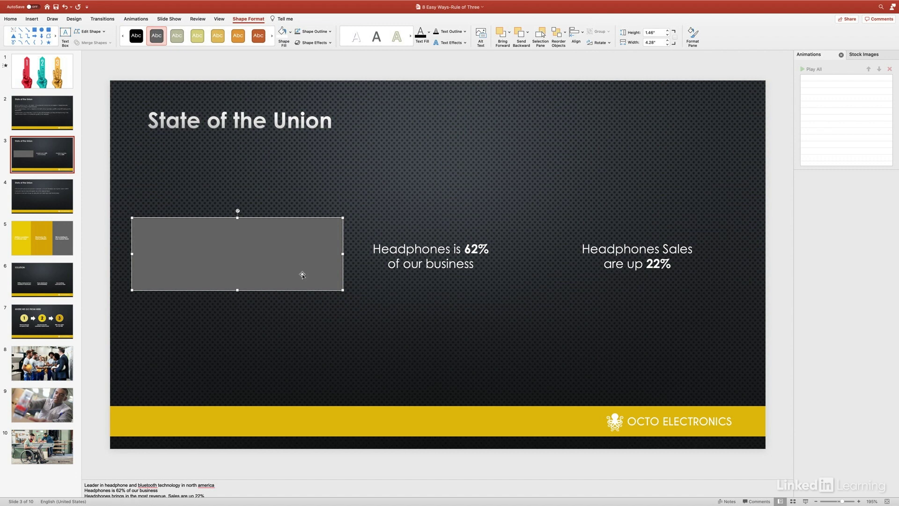
drag(302, 274, 496, 270)
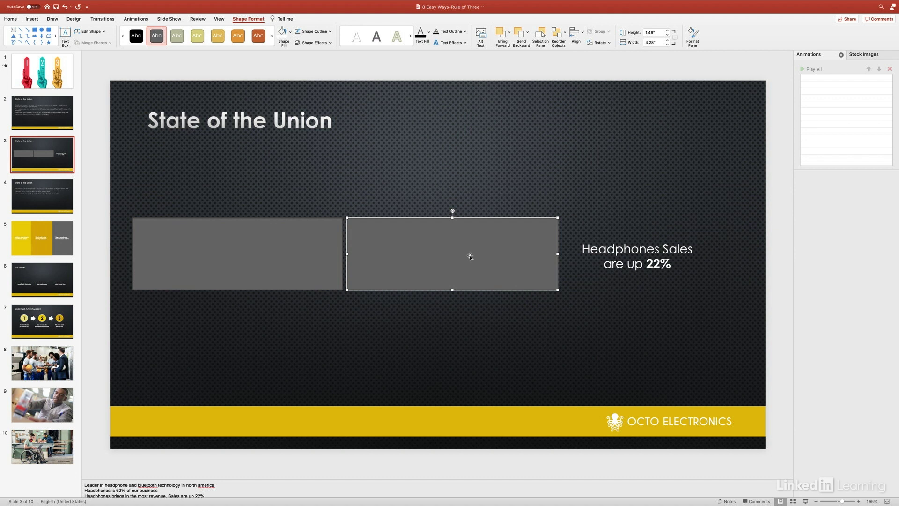
drag(472, 256, 685, 256)
shift+click(375, 263)
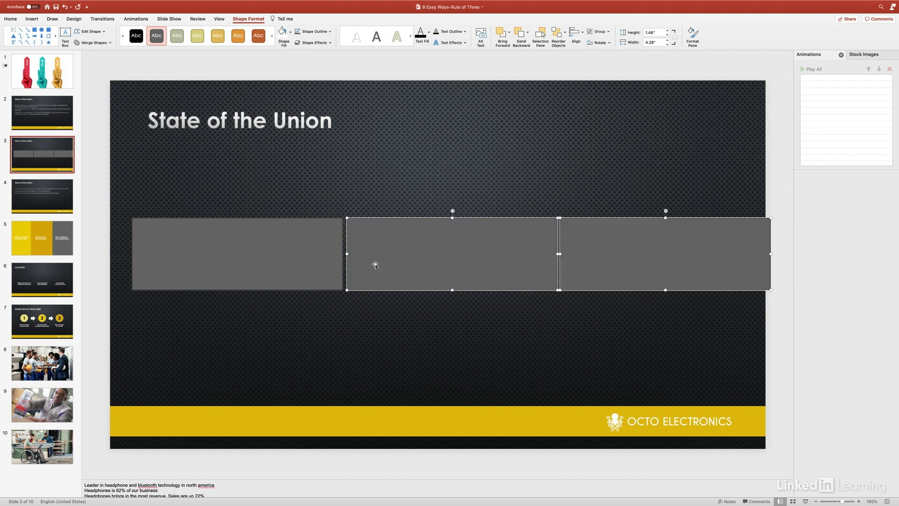
shift+click(311, 265)
key(super+alt+g)
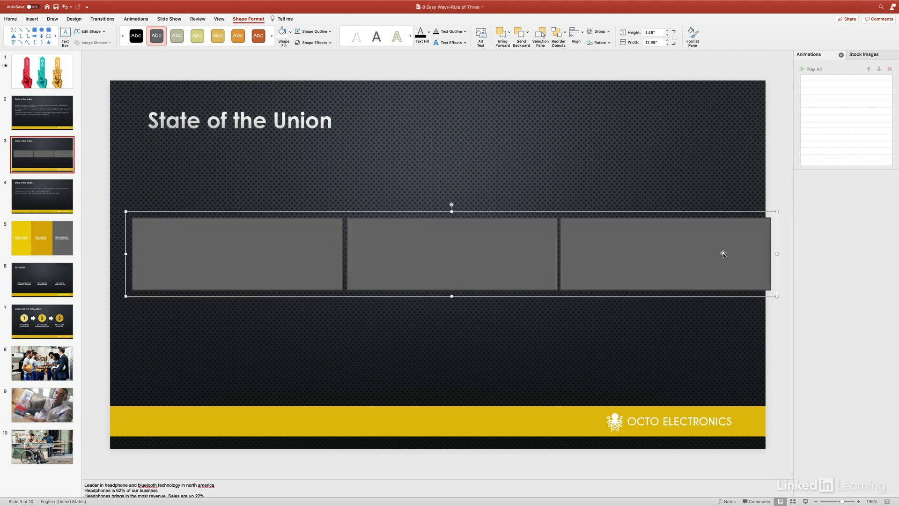
Step: Narrow the grouped rectangles to fit the slide, then ungroup them
drag(778, 255, 741, 256)
key(super+alt+shift+g)
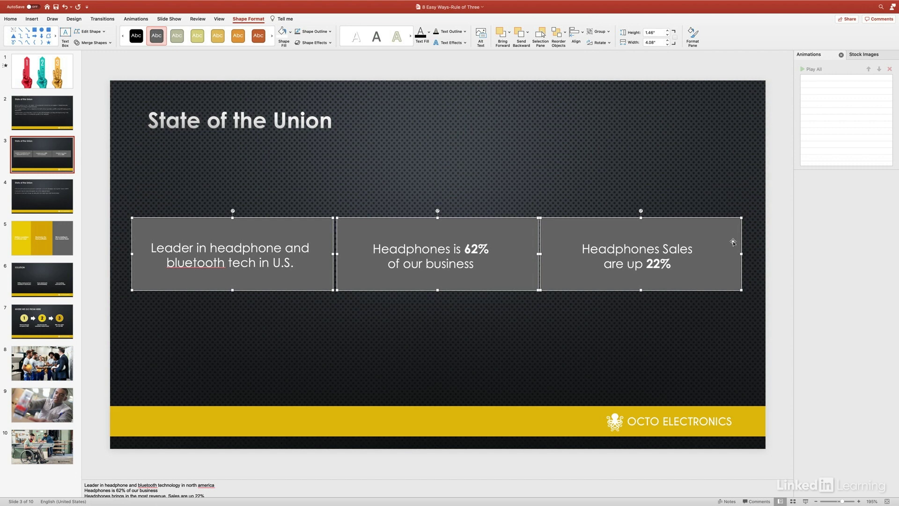
click(689, 204)
click(654, 237)
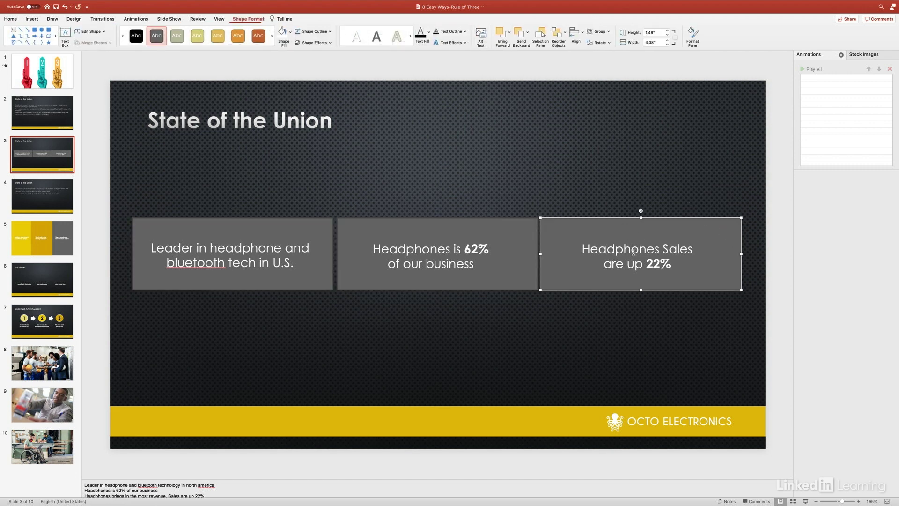
Step: Move the three boxes and statements lower, nudging the middle statement back to centre
drag(117, 203, 773, 328)
drag(716, 287, 727, 342)
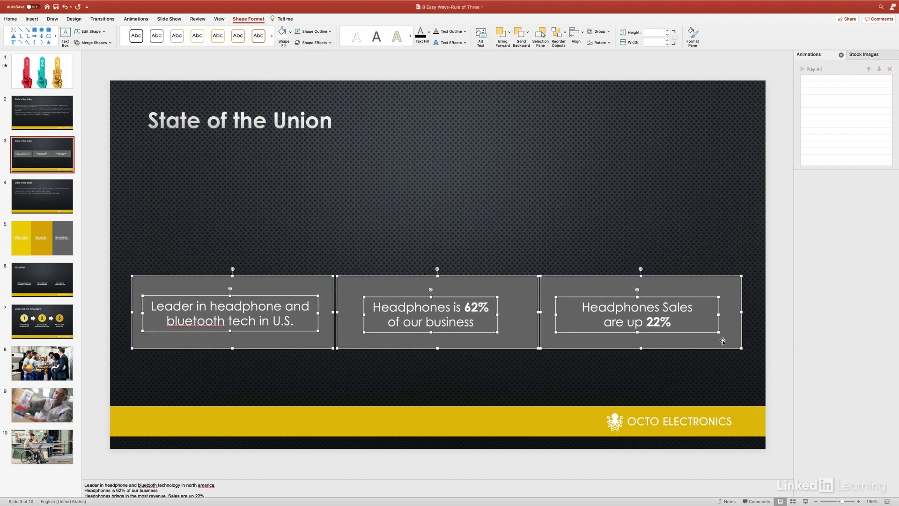
click(603, 251)
click(487, 307)
key(Escape)
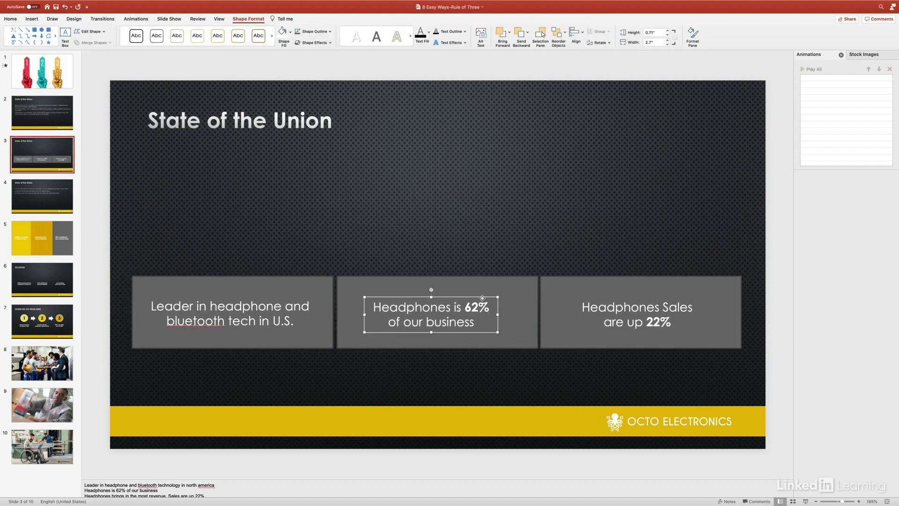
key(Right)
key(Right)
key(Right)
click(516, 255)
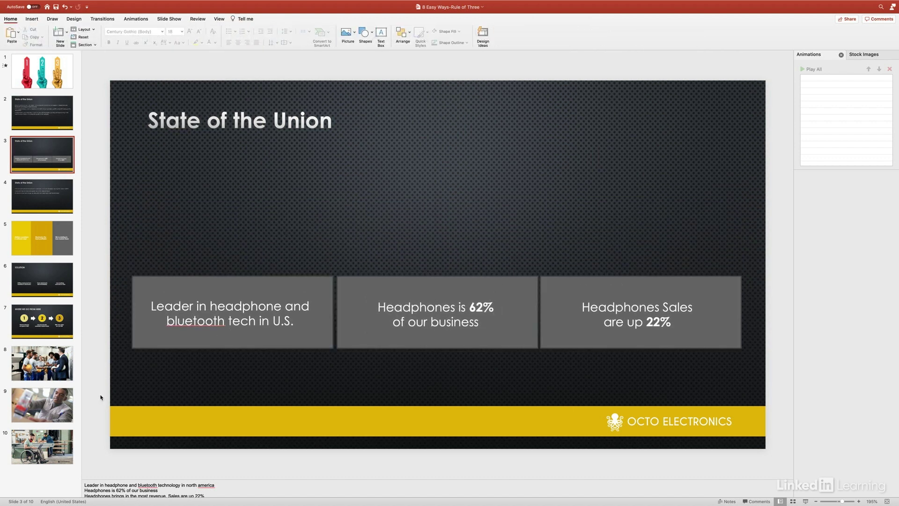
Step: Copy slide 8's factory team photo onto slide 3, sized 4.08" wide above the first gray box
click(52, 361)
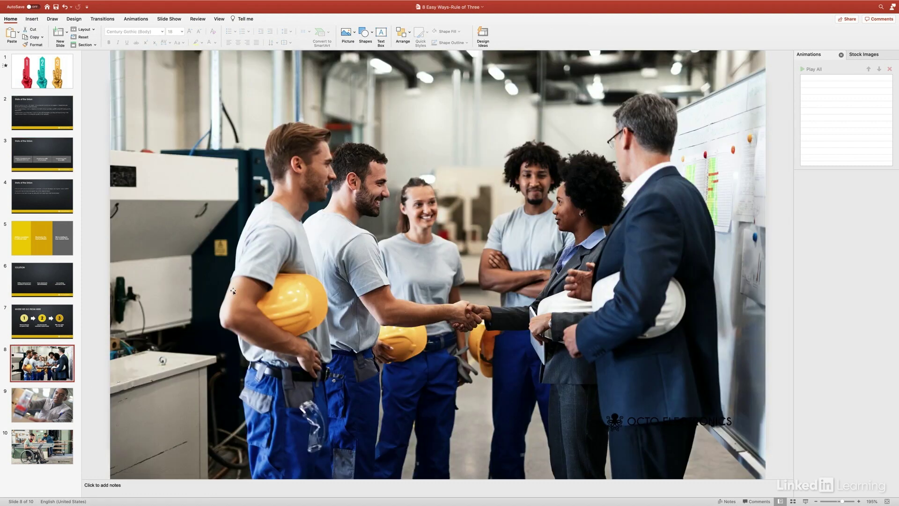
click(233, 292)
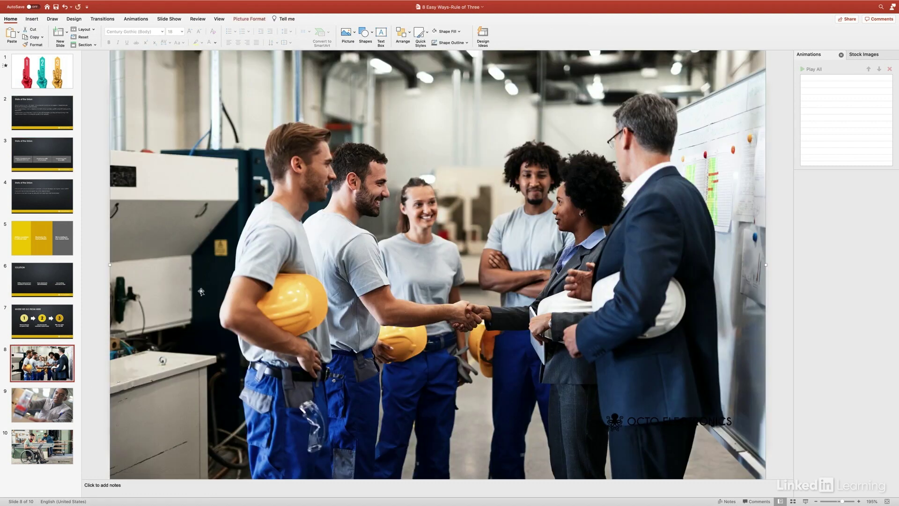
click(56, 166)
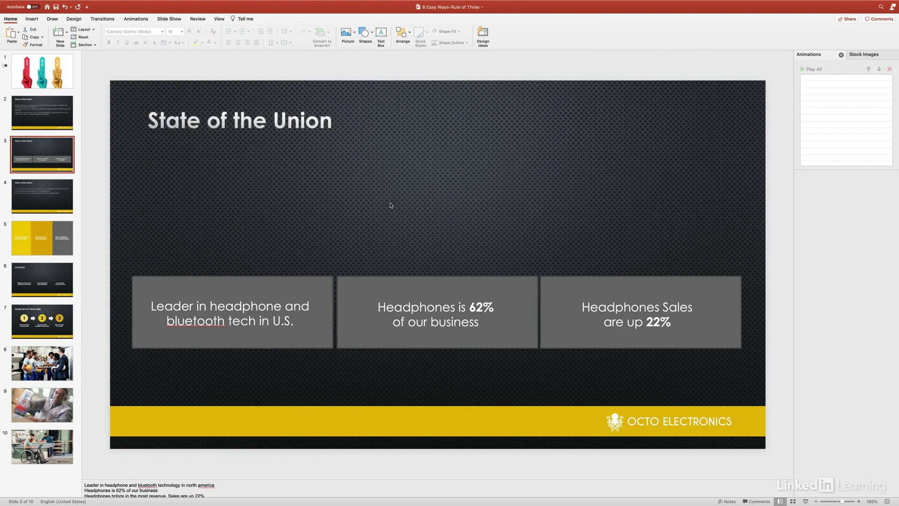
key(super+v)
scroll(180, 135, up, 2)
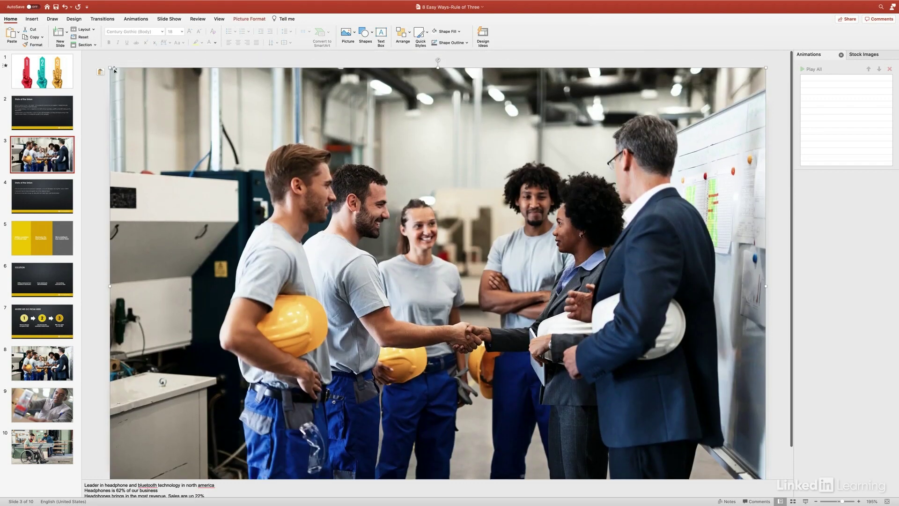
drag(110, 67, 388, 242)
drag(424, 265, 168, 246)
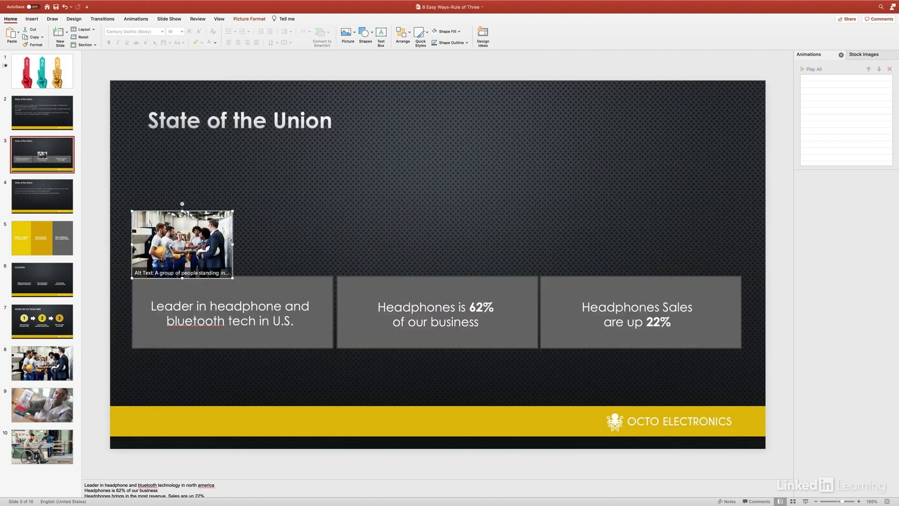
drag(232, 211, 333, 178)
Step: Duplicate the photo above the remaining gray boxes
drag(118, 135, 734, 363)
click(507, 260)
drag(299, 253, 669, 257)
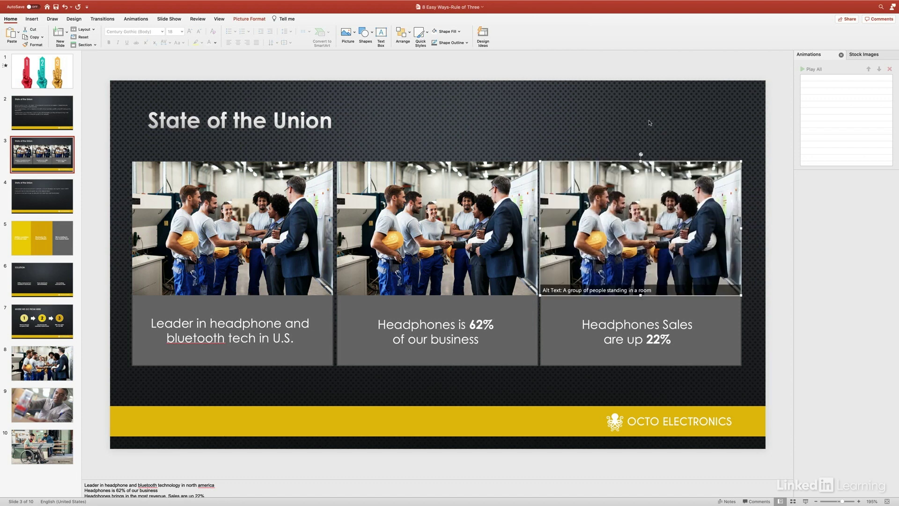
click(647, 118)
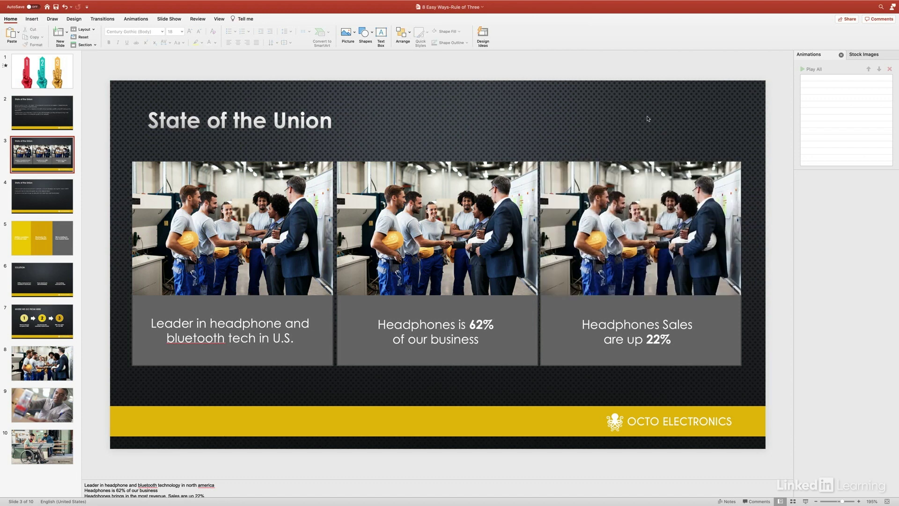
Step: Browse slides 2, 4 and 5, then go to slide 6, SOLUTION
click(44, 118)
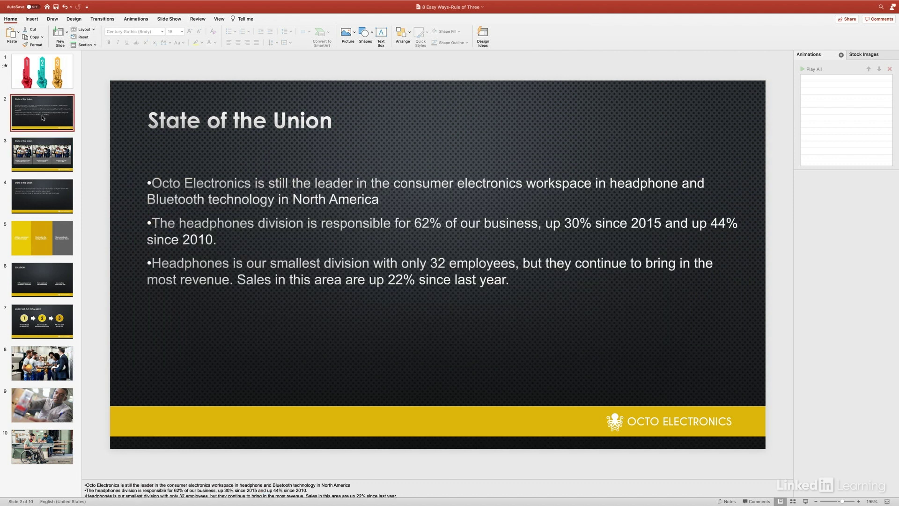
click(53, 200)
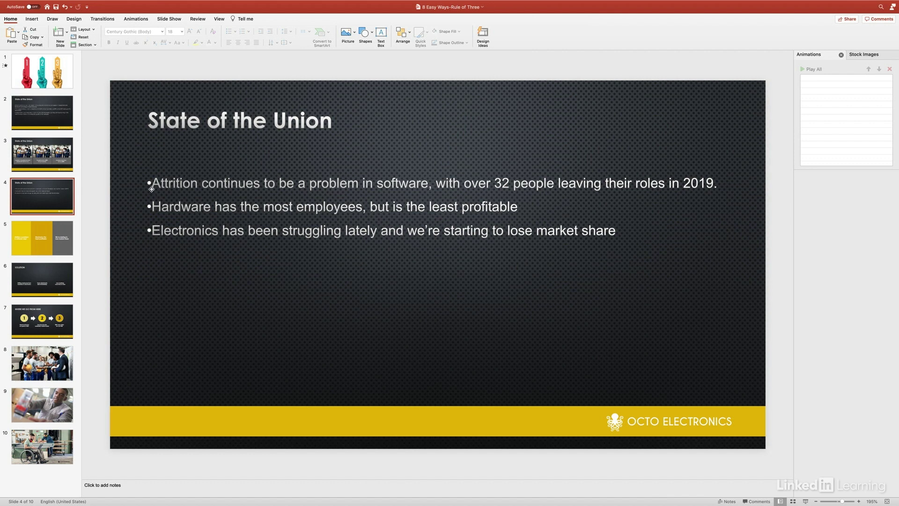
click(52, 235)
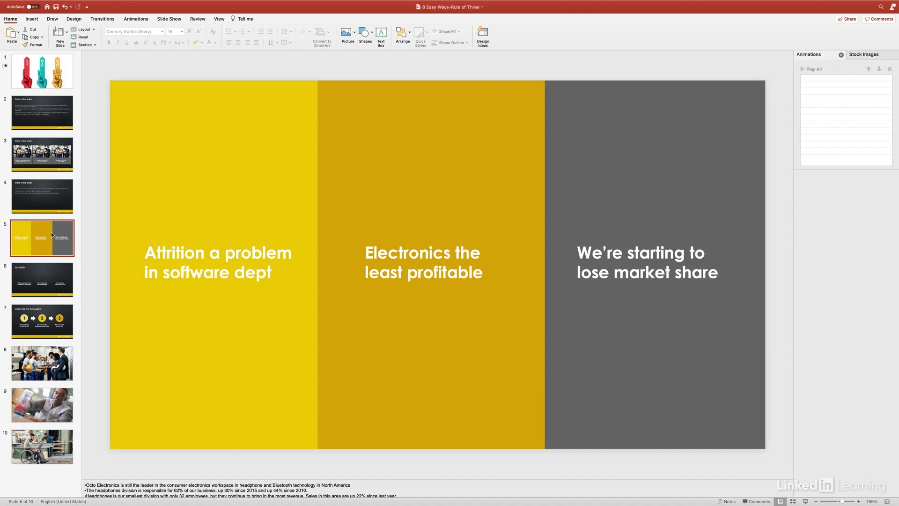
click(42, 199)
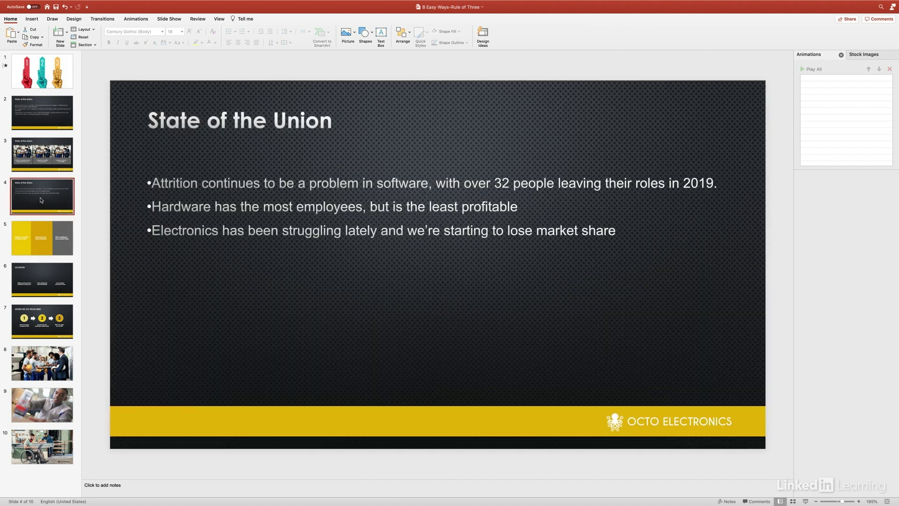
click(48, 273)
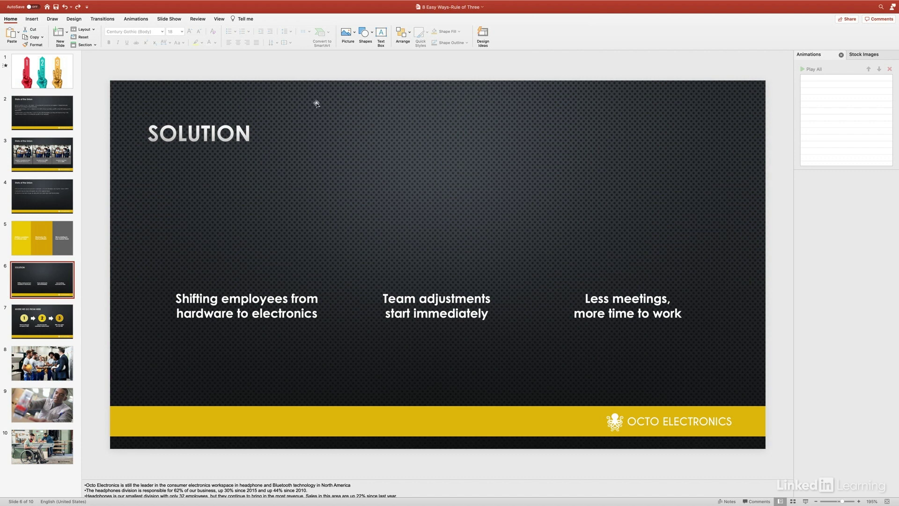
Step: Draw a yellow circle above the left caption and copy it above the other captions
click(369, 38)
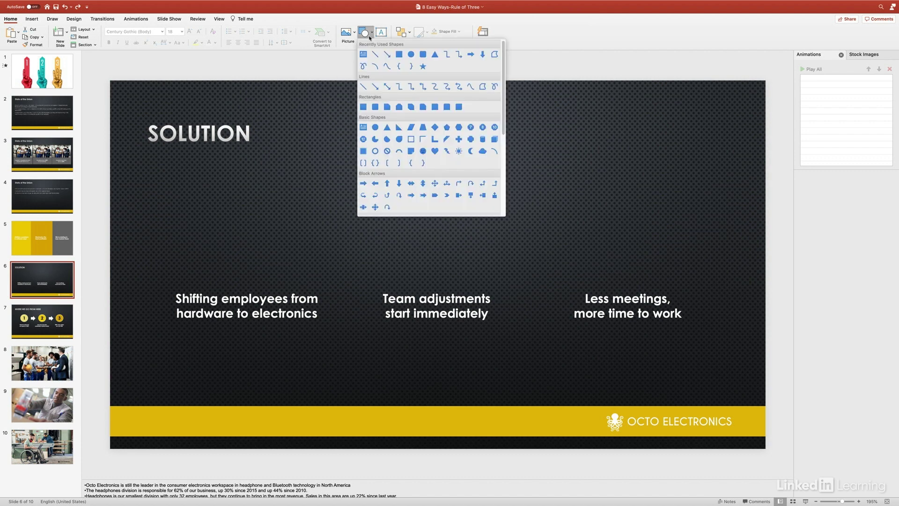
click(412, 54)
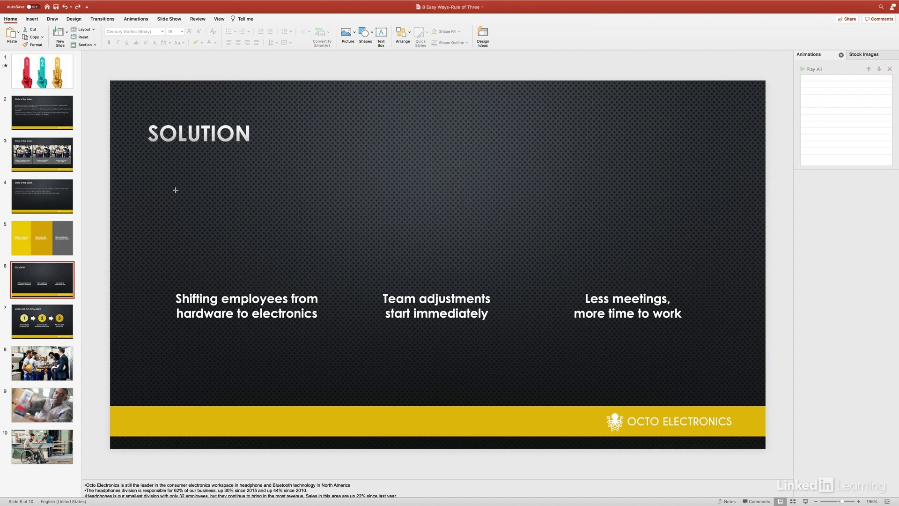
mouse_move(194, 181)
mouse_down()
mouse_move(293, 259)
mouse_move(287, 247)
mouse_up()
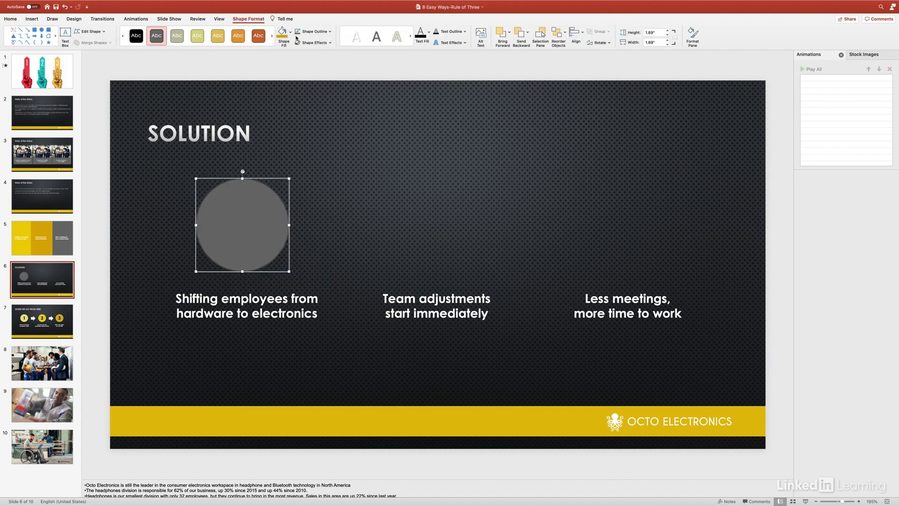
click(283, 33)
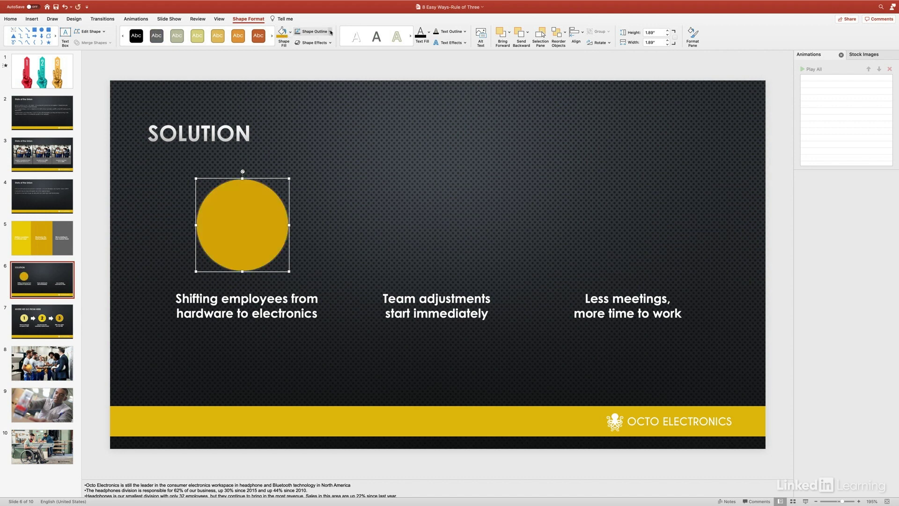
click(332, 33)
click(345, 177)
click(342, 180)
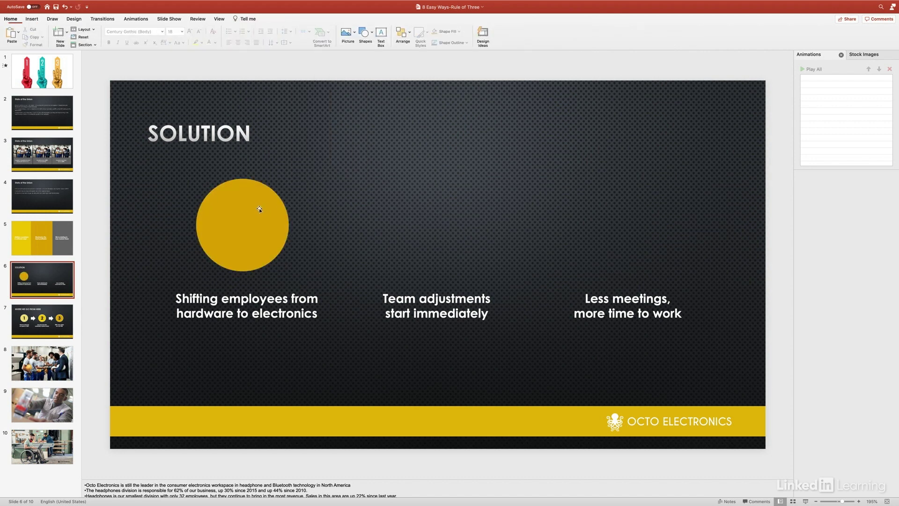
click(260, 209)
drag(251, 207, 642, 209)
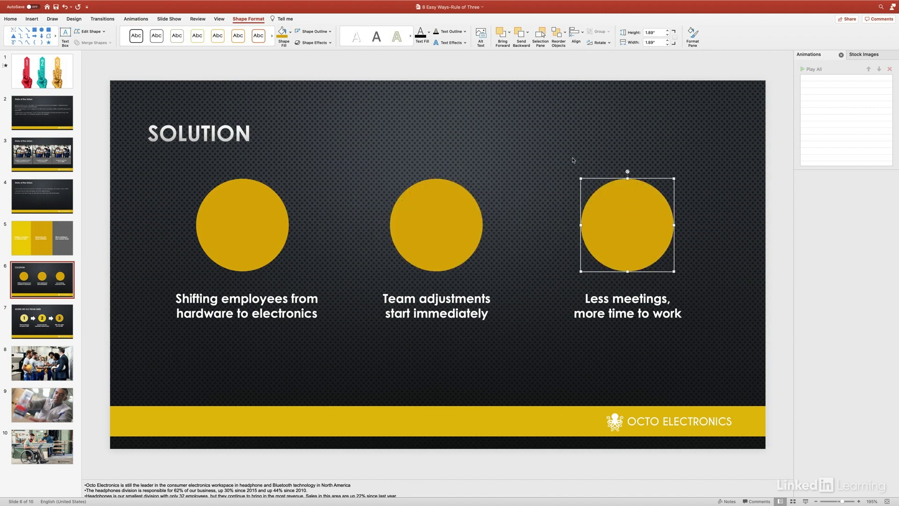
click(328, 69)
Step: Open the Icons library and pick a toggle-switch icon from a 'Shift' search
mouse_move(123, 4)
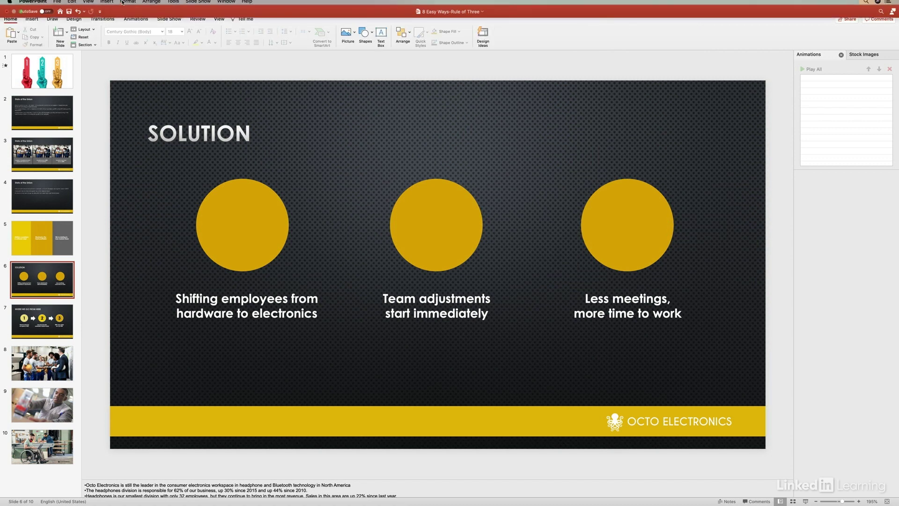
click(107, 4)
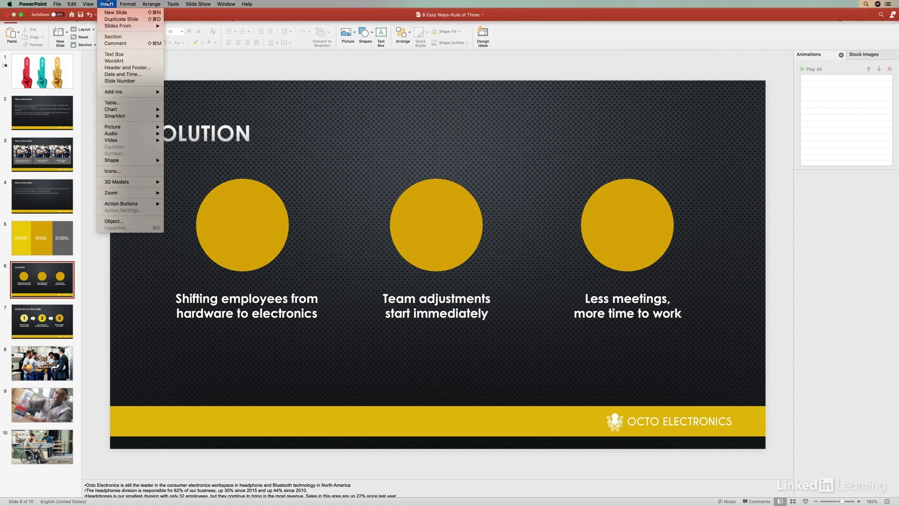
click(119, 173)
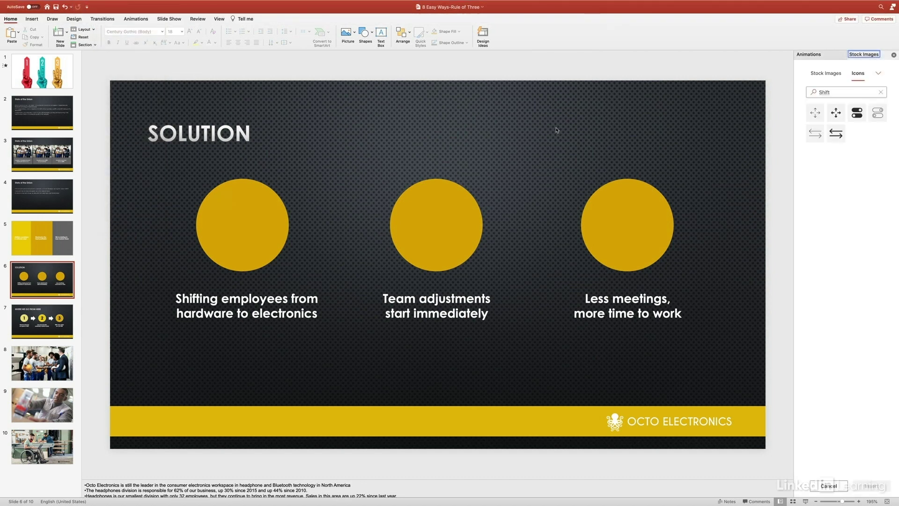
double_click(823, 92)
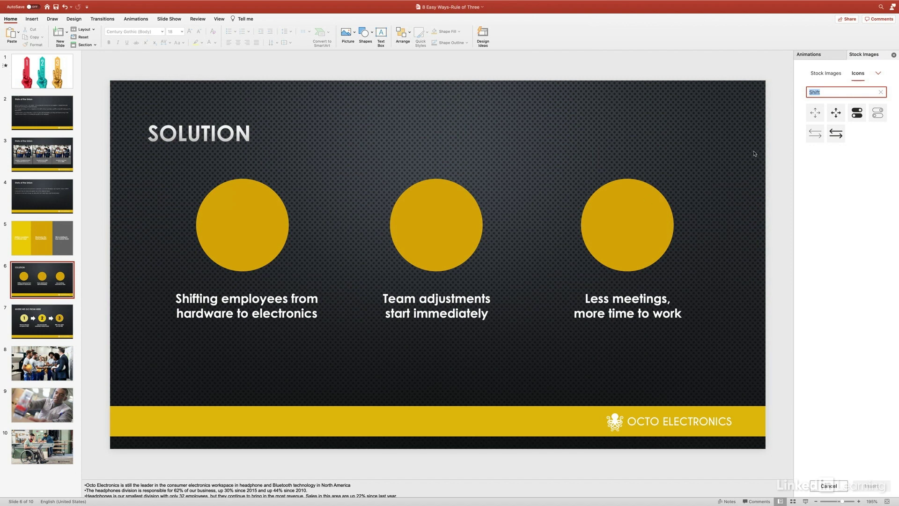
click(860, 116)
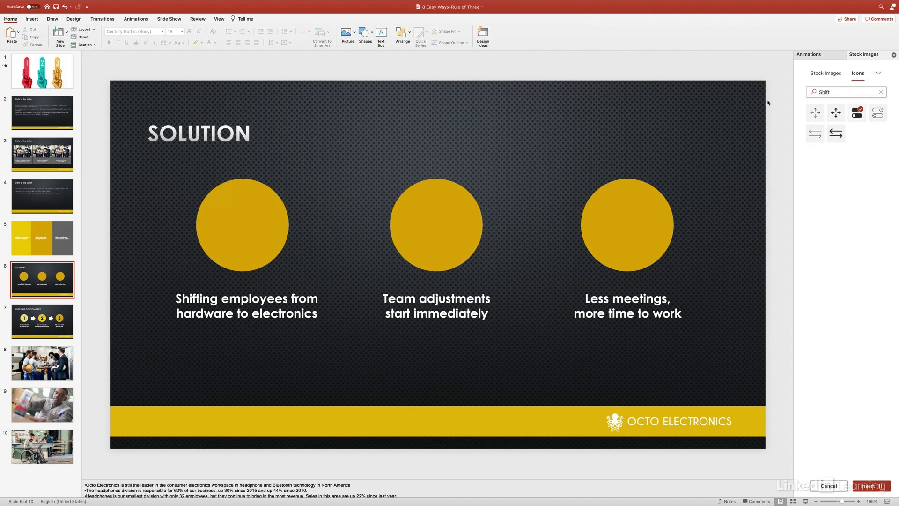
Step: Add an 'adjust' sliders icon and a 'meeting' chat icon, then insert all three icons
double_click(820, 93)
text(adjust)
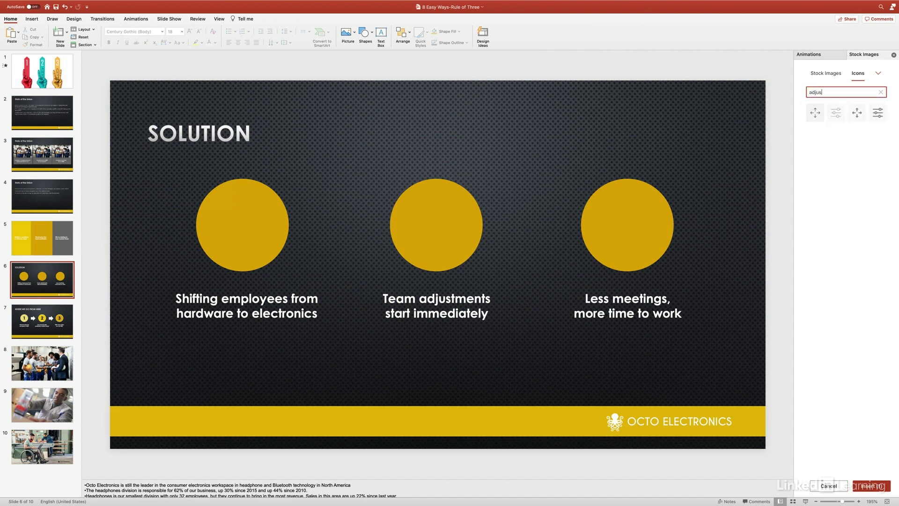
click(878, 115)
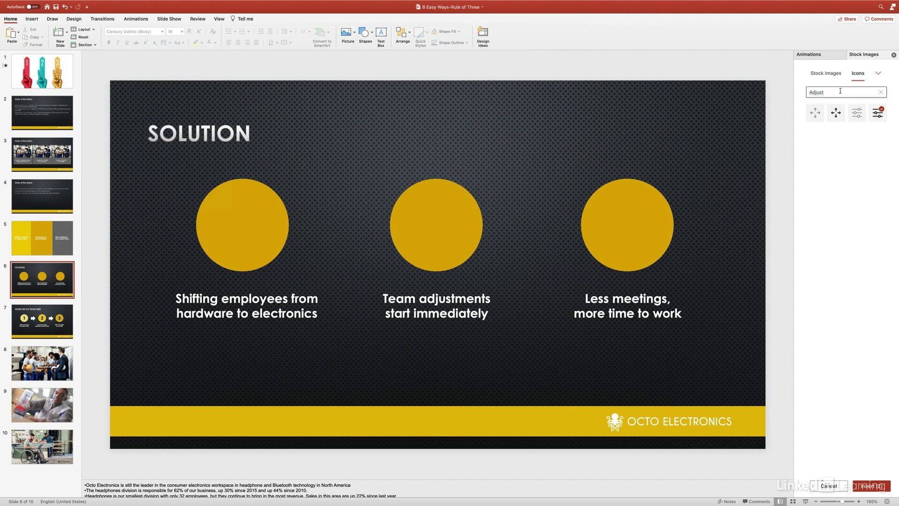
double_click(835, 93)
text(meeting)
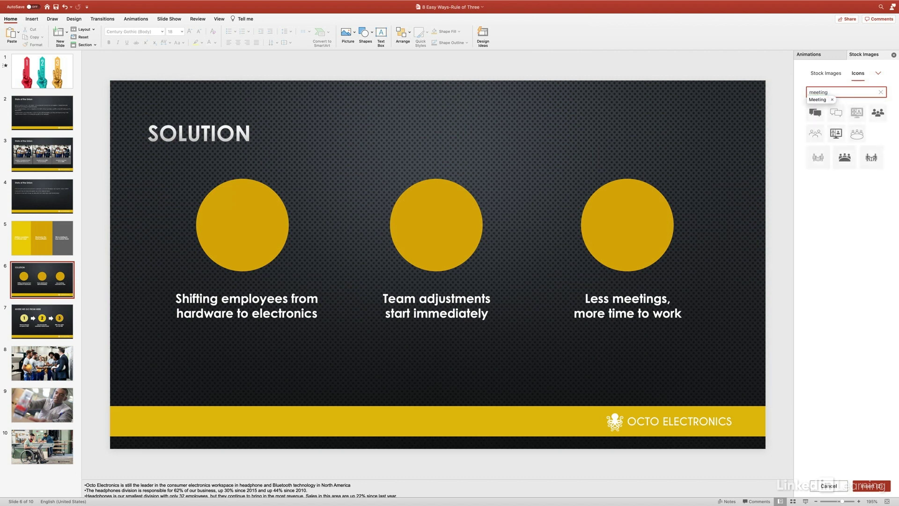
click(809, 115)
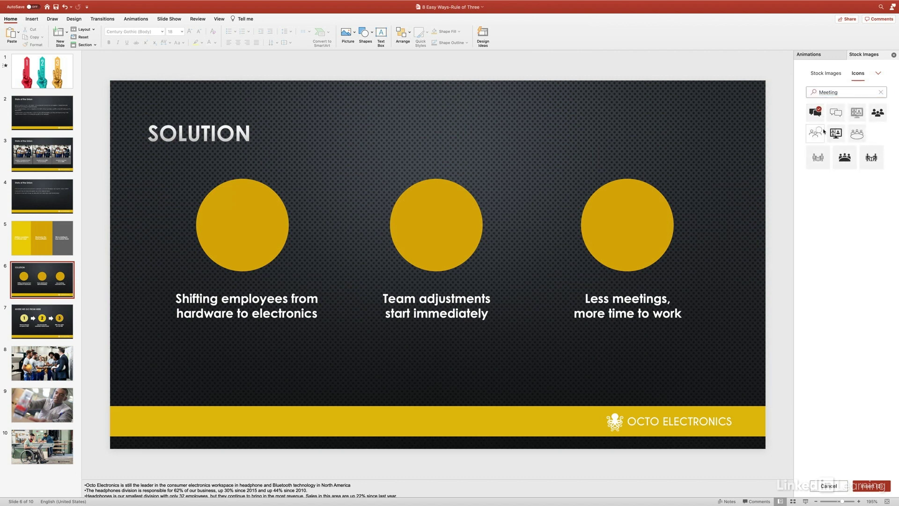
click(884, 486)
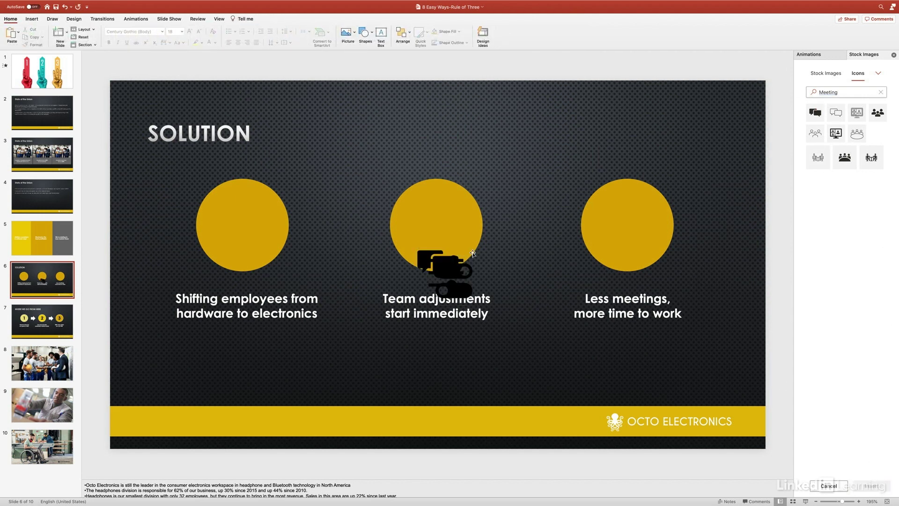
drag(451, 258, 241, 208)
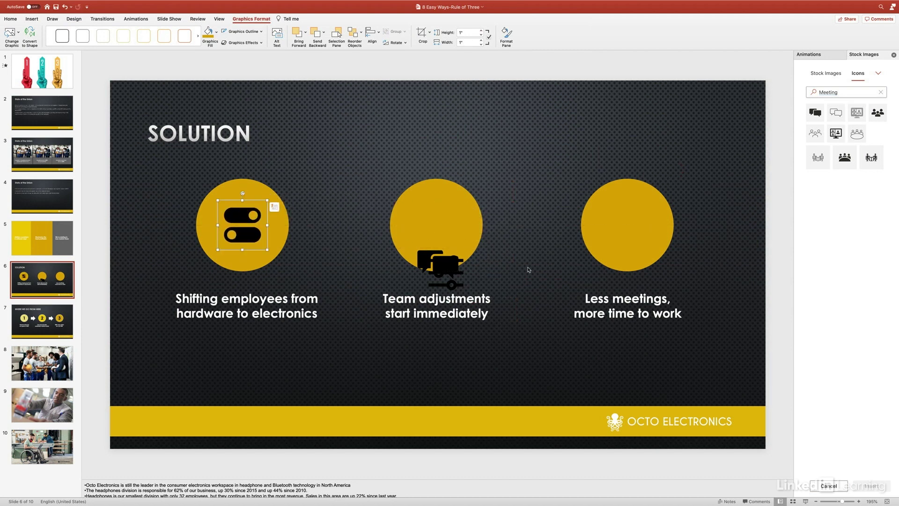
Step: Put the toggle, sliders and chat icons in the left, middle and right circles and make them white
drag(473, 263, 466, 216)
drag(439, 265, 634, 226)
shift+click(438, 226)
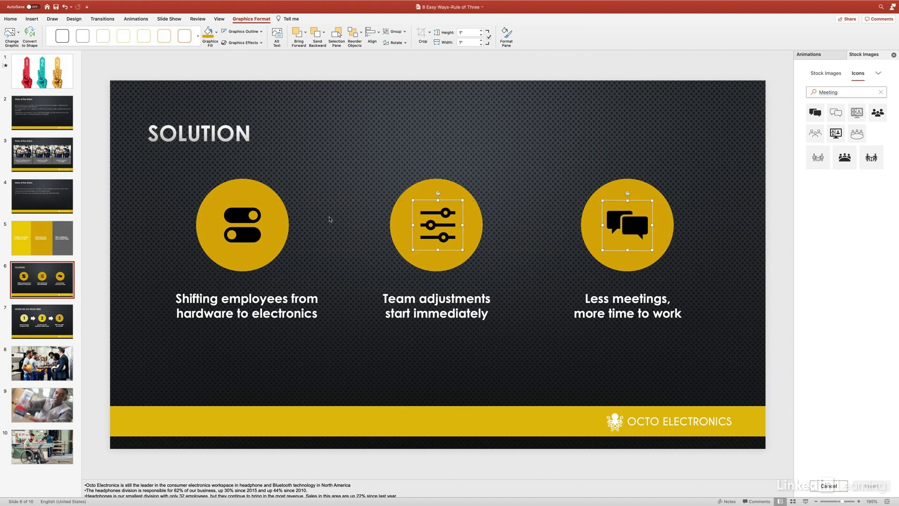
shift+click(242, 214)
click(217, 31)
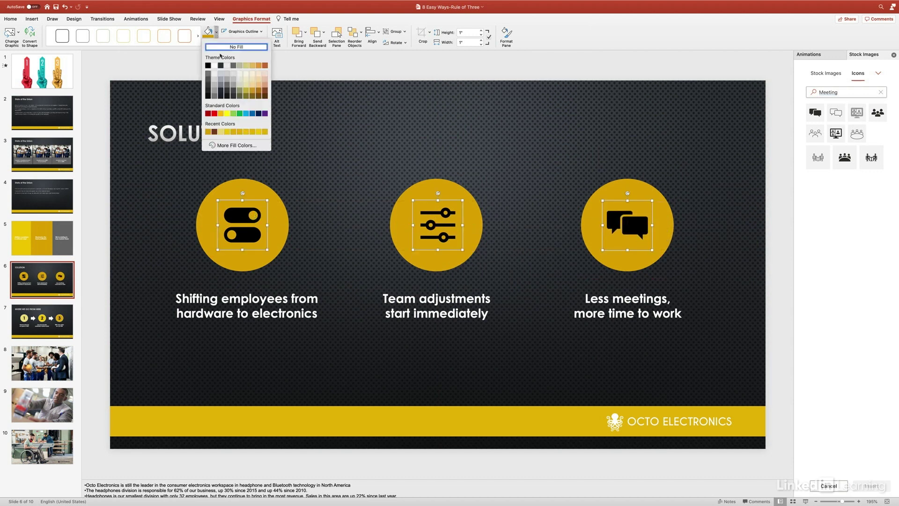
click(213, 66)
click(224, 73)
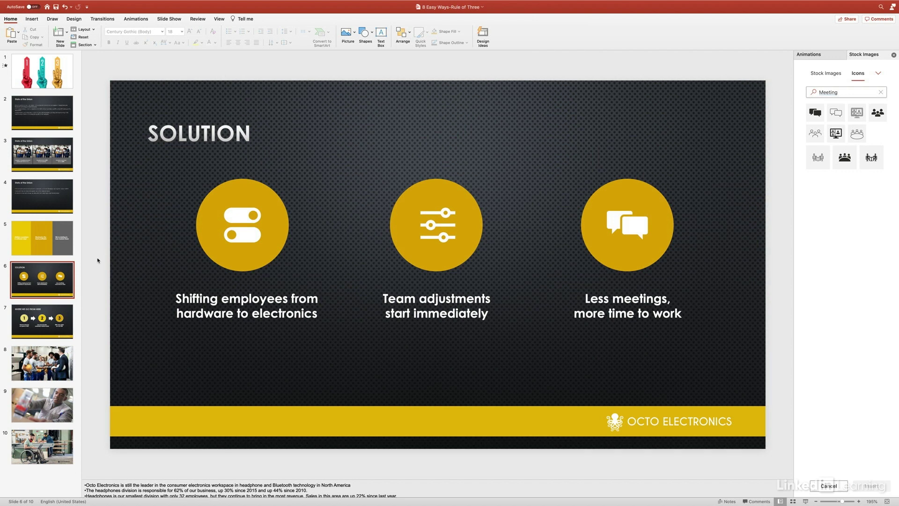
Step: Go to slide 7, Where We Go From Here
click(51, 316)
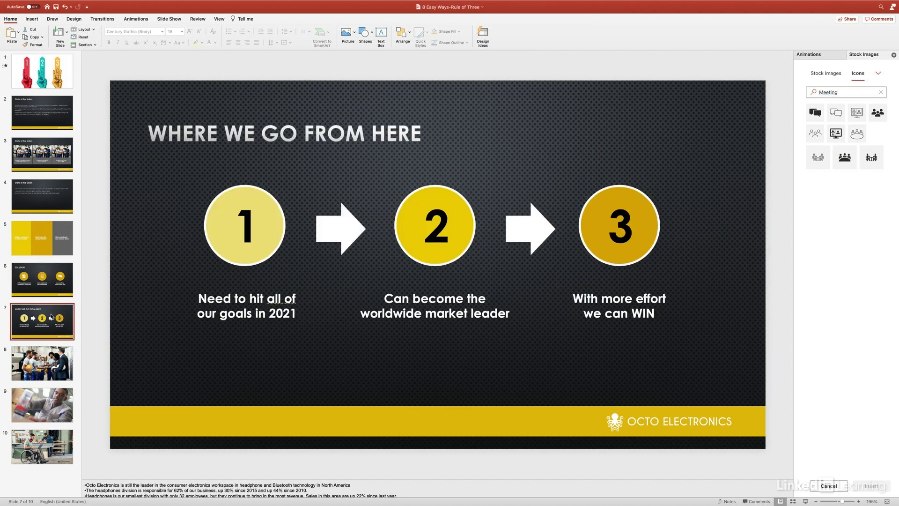